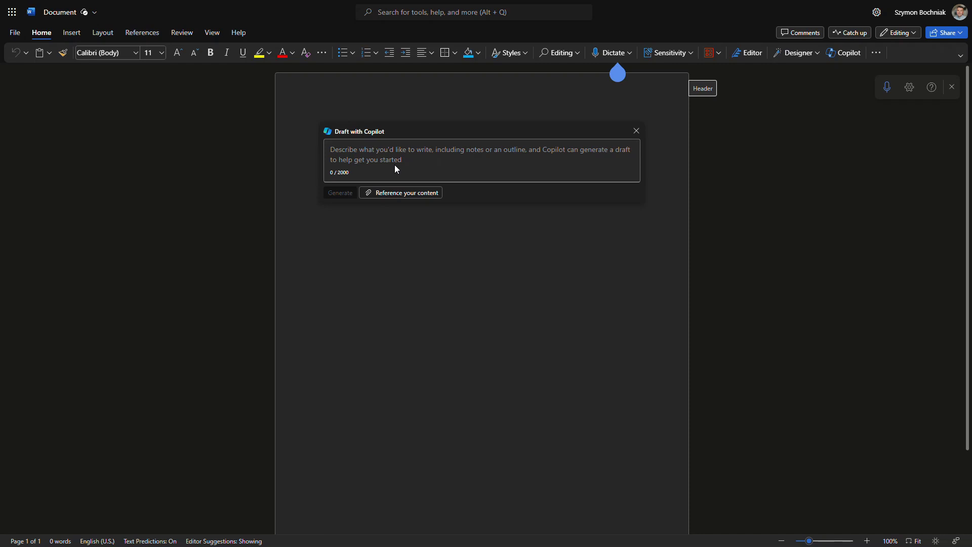
# Have Copilot draft the Copilot Advisory Service Offer, then enter a follow-up requesting an Executive Summary.
pyautogui.write('Create a document offer for the service "Copilot Advisory" in the proffesional manner, include scope of service, out of scope, timeline and pricing.')
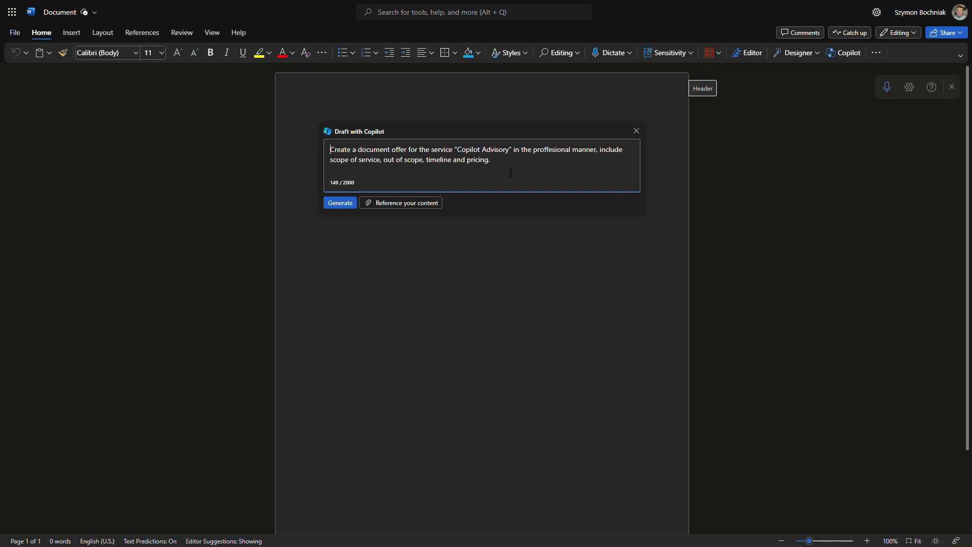
pyautogui.click(342, 204)
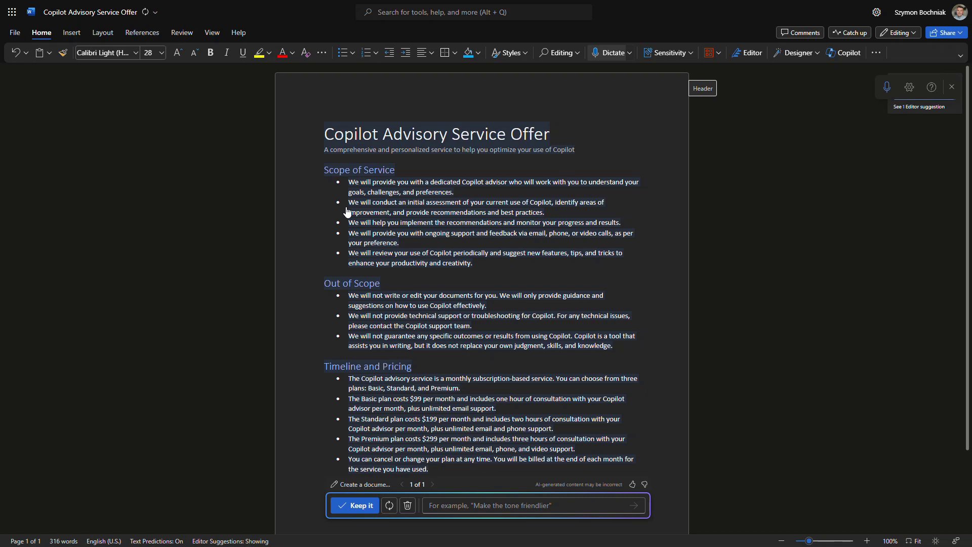
pyautogui.click(464, 503)
pyautogui.write('Add Executive Sumamry and extend general description of the service.')
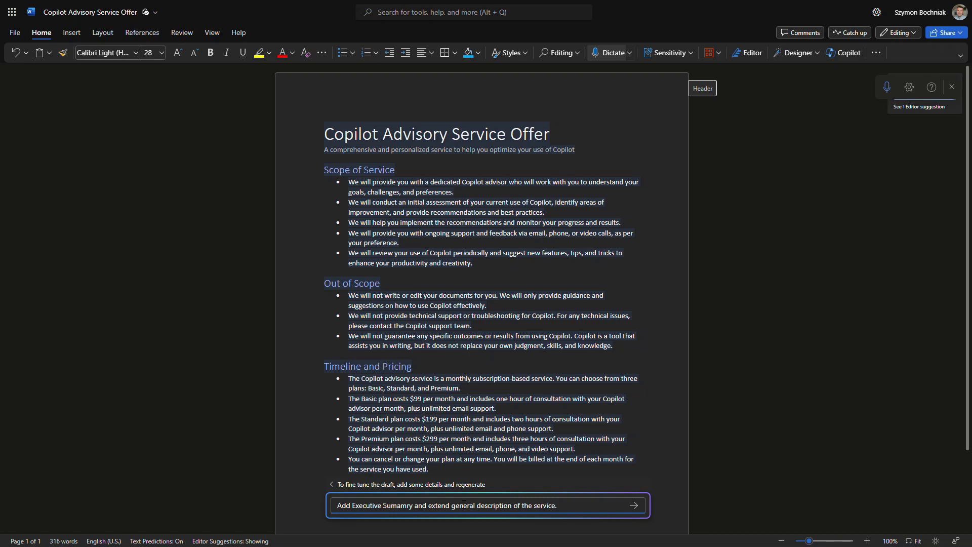
# Send the Executive Summary refinement and keep Copilot's revised 490-word offer with its pricing table.
pyautogui.click(633, 505)
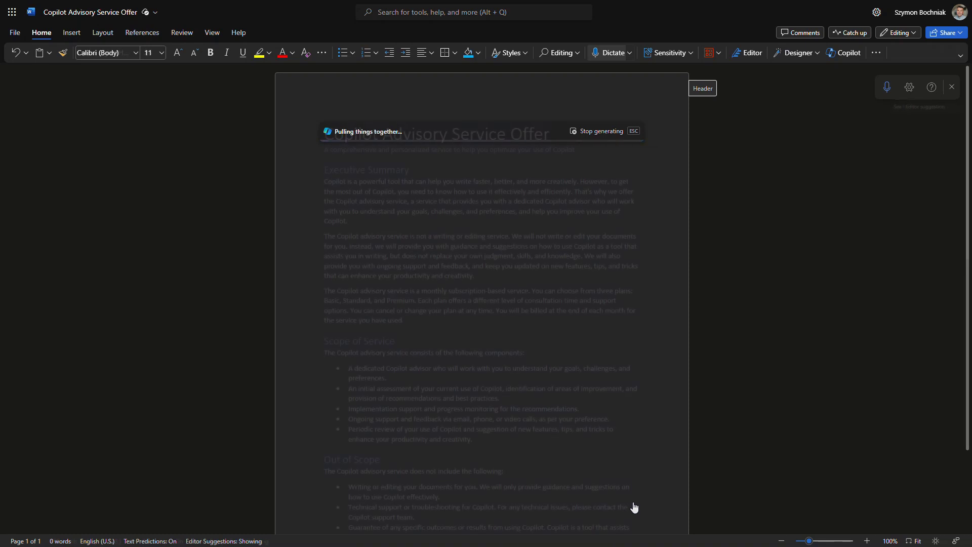
pyautogui.scroll(-12, 613, 324)
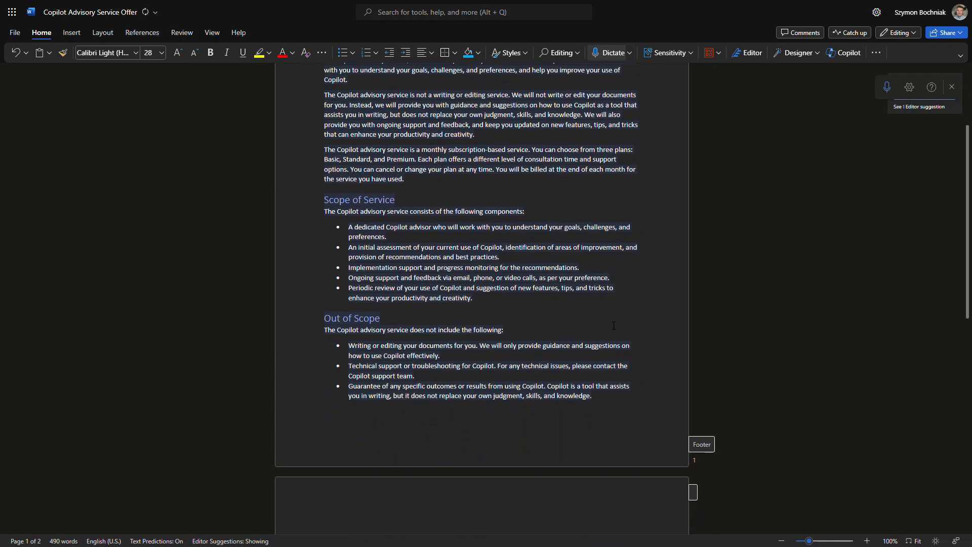
pyautogui.scroll(-1, 614, 327)
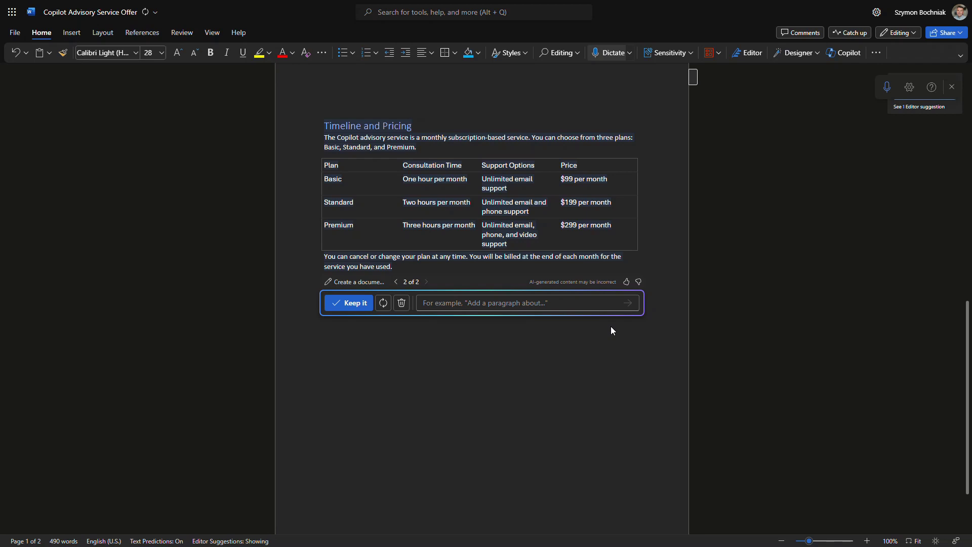
pyautogui.click(357, 307)
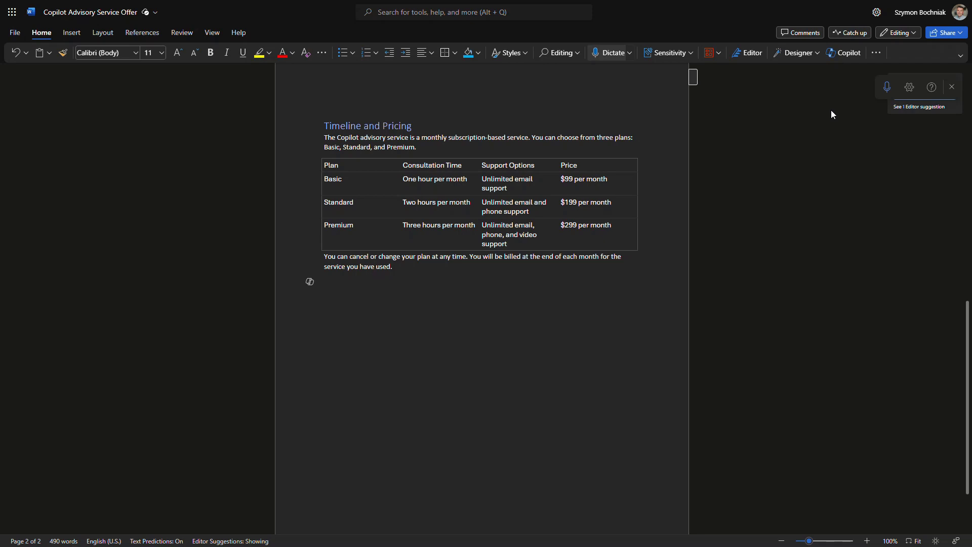
pyautogui.scroll(5, 801, 157)
pyautogui.scroll(6, 803, 163)
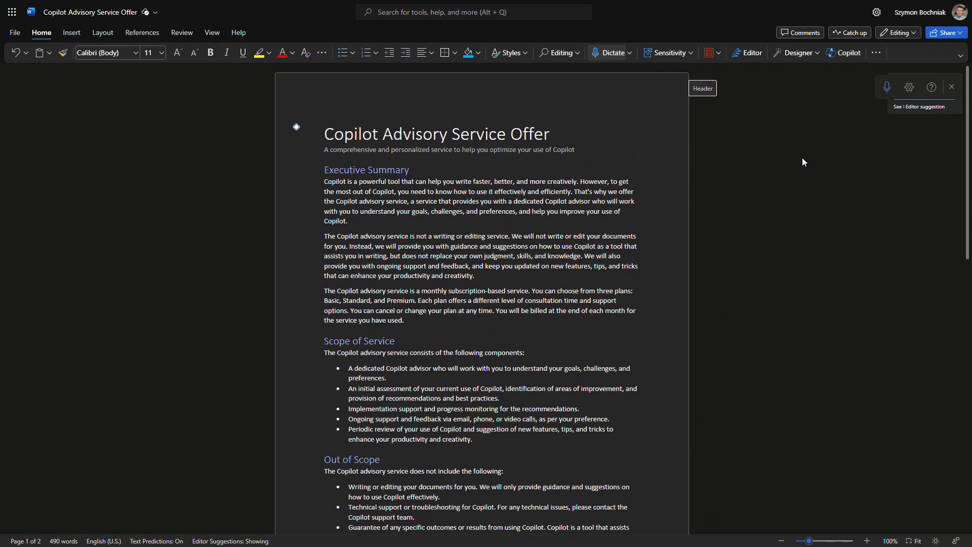
# Ask Copilot chat how to better present the offer's executive summary and read its suggestions.
pyautogui.click(839, 57)
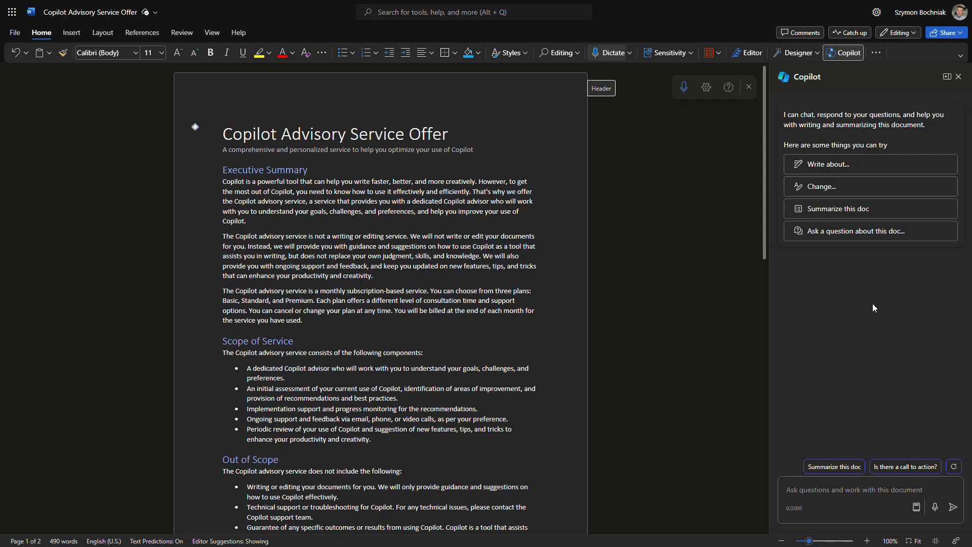
pyautogui.click(830, 494)
pyautogui.write('Give me specific examples from this document on how I can improve it for executive summary presentation.')
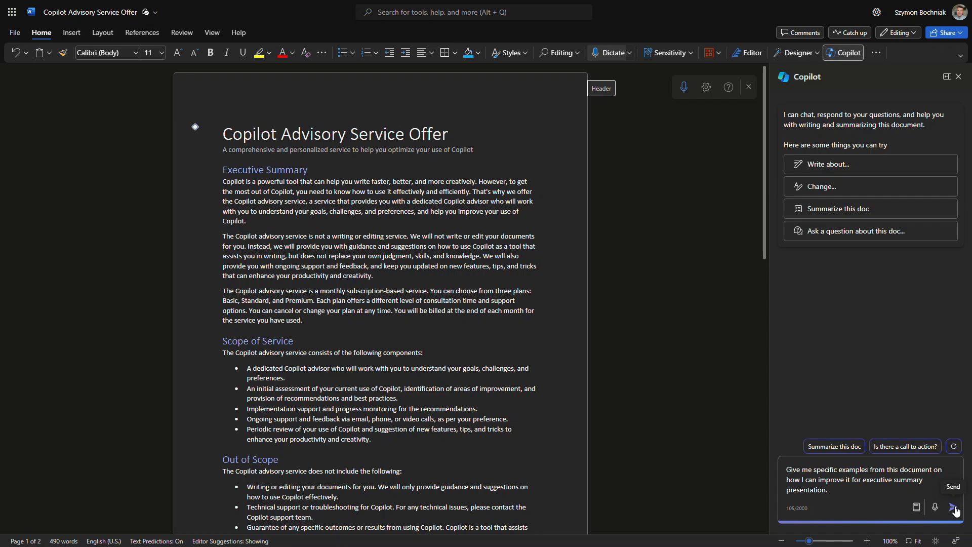
pyautogui.click(953, 508)
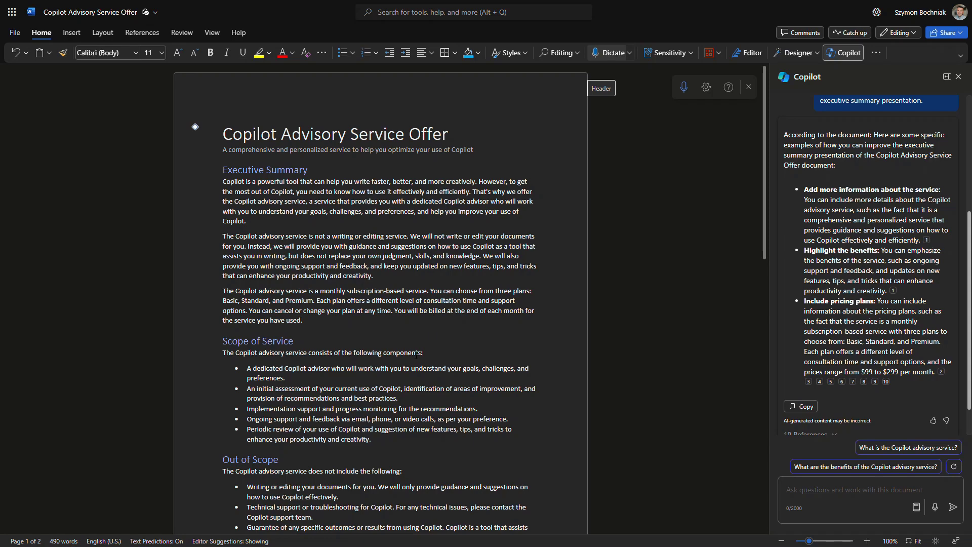
pyautogui.scroll(-4, 384, 240)
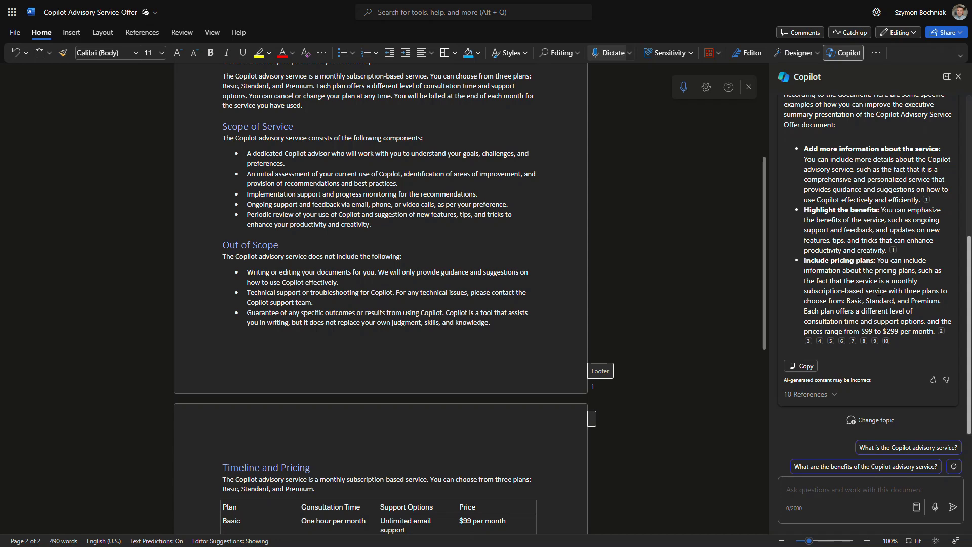
# Go to My files > AI Act in OneDrive to see the new 237 KB Word file.
pyautogui.moveTo(846, 343)
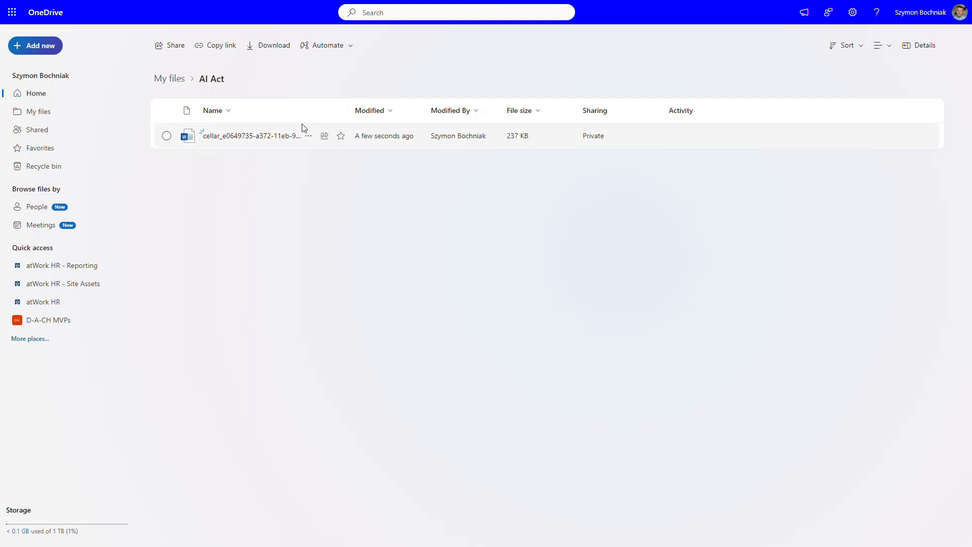
# Open the 109-page AI Act proposal, return to page one, and show Copilot chat beside it.
pyautogui.click(242, 135)
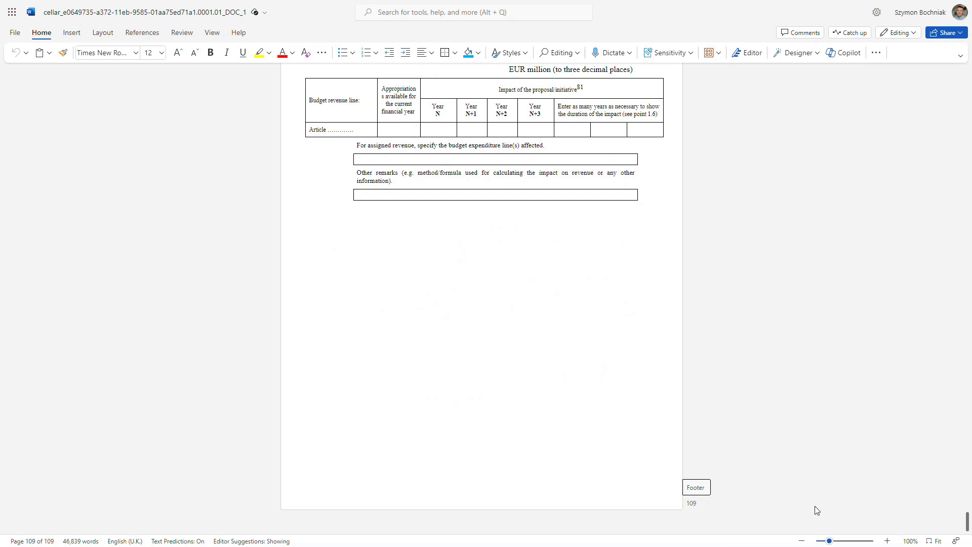
pyautogui.moveTo(967, 524); pyautogui.dragTo(968, 72)
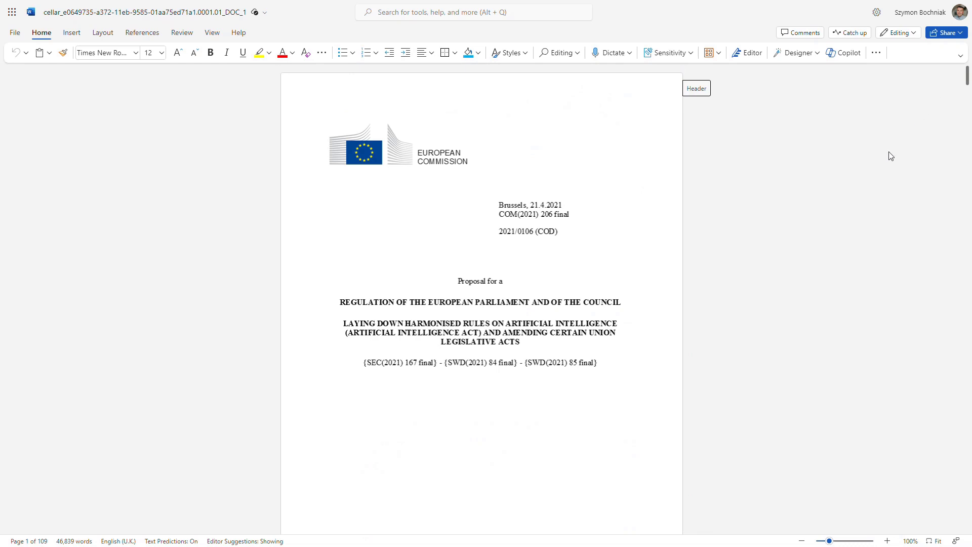
pyautogui.click(853, 55)
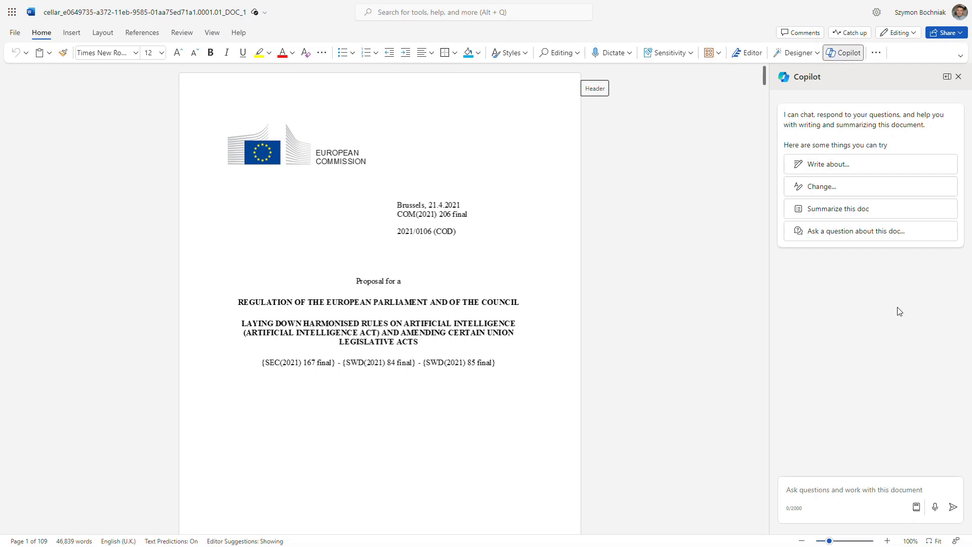
# Ask Copilot to 'Summarize this document in 5 bullet points' and read down to the references.
pyautogui.write('Summarize this document in 5 bullet points')
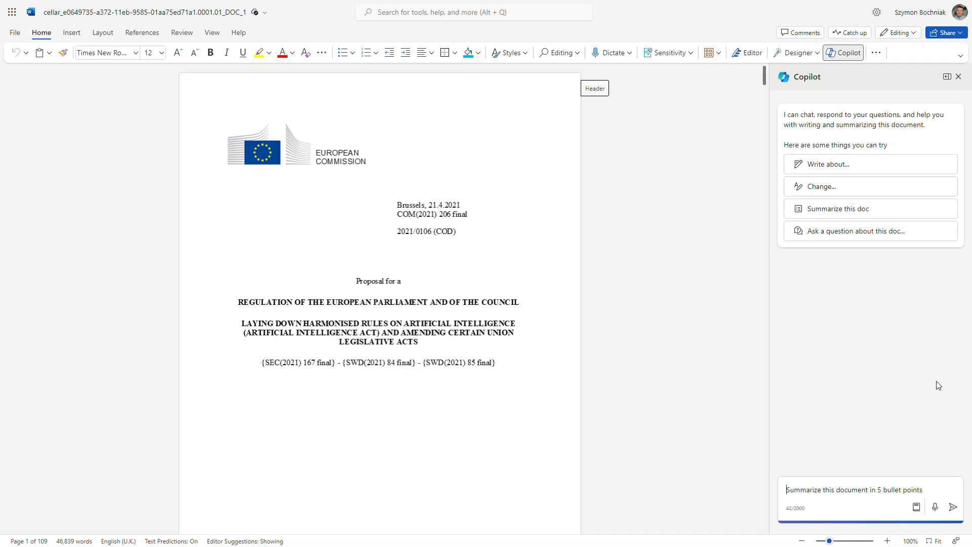
pyautogui.click(954, 507)
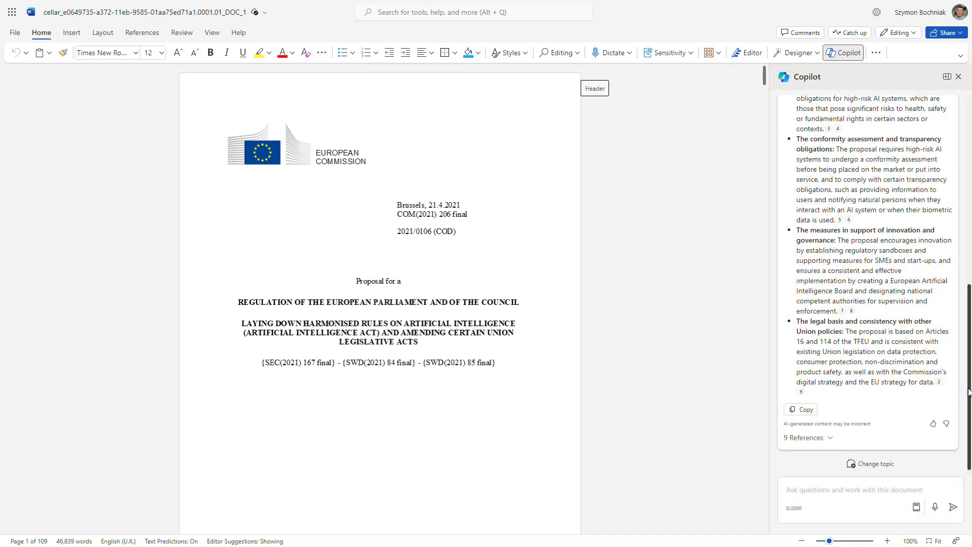
pyautogui.moveTo(968, 344); pyautogui.dragTo(963, 258)
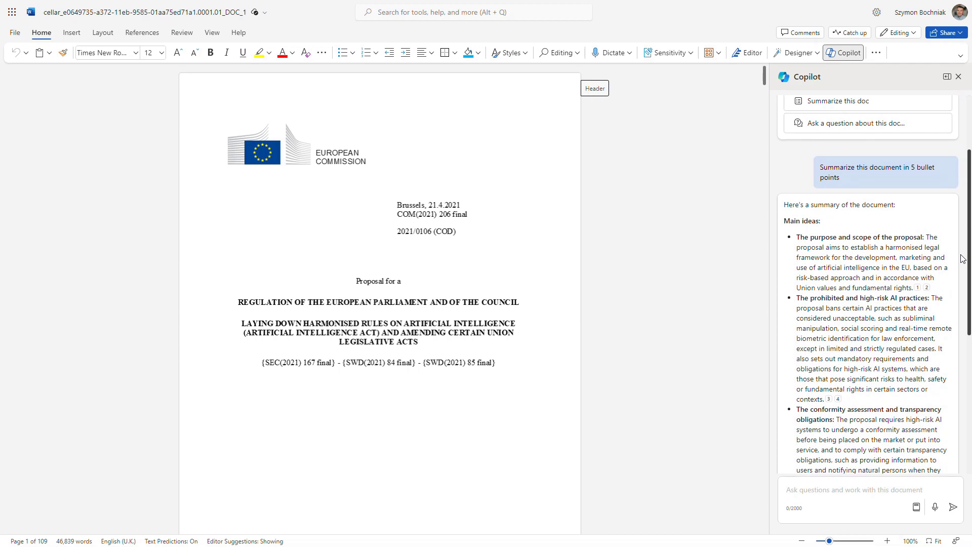
pyautogui.scroll(-1, 962, 259)
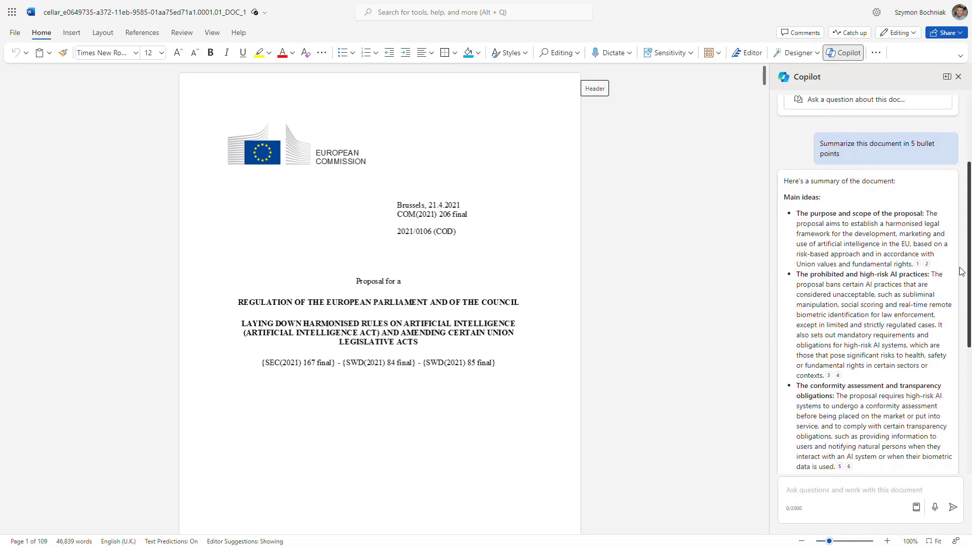
pyautogui.scroll(-1, 961, 273)
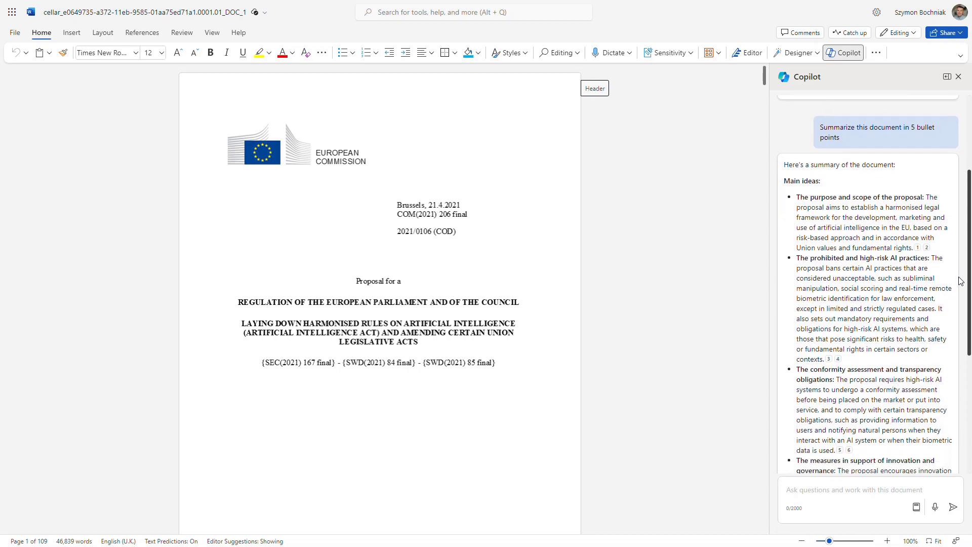
pyautogui.scroll(-1, 957, 283)
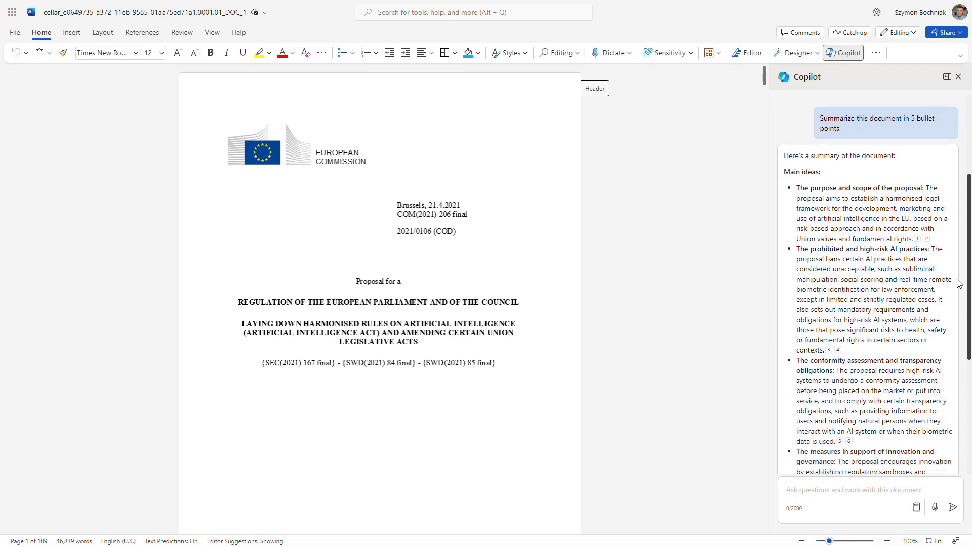
pyautogui.scroll(-4, 957, 299)
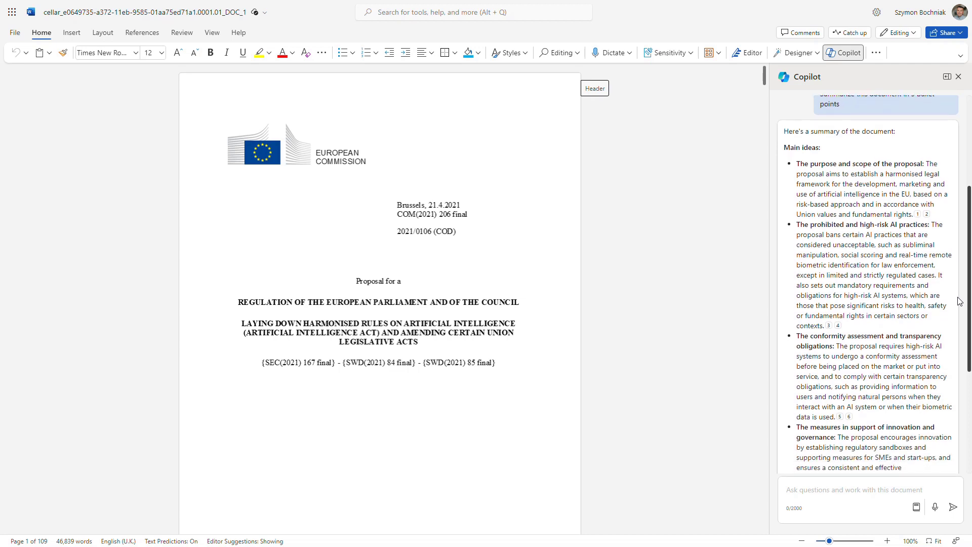
pyautogui.scroll(-4, 956, 338)
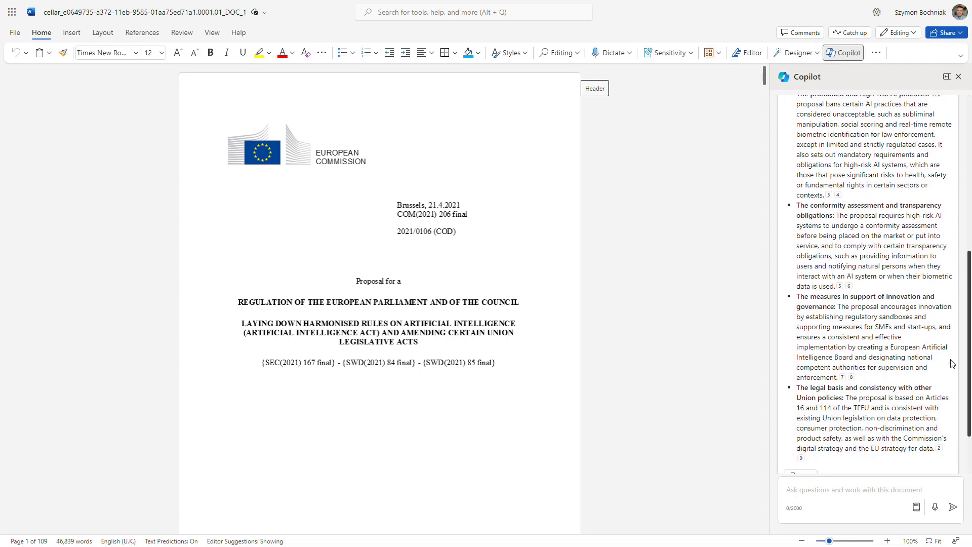
pyautogui.scroll(-1, 950, 375)
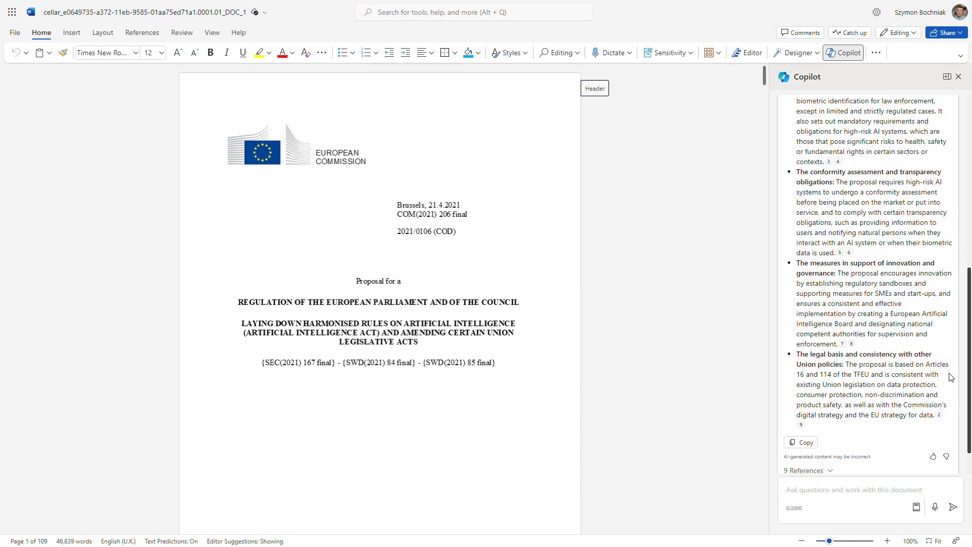
pyautogui.scroll(-1, 950, 377)
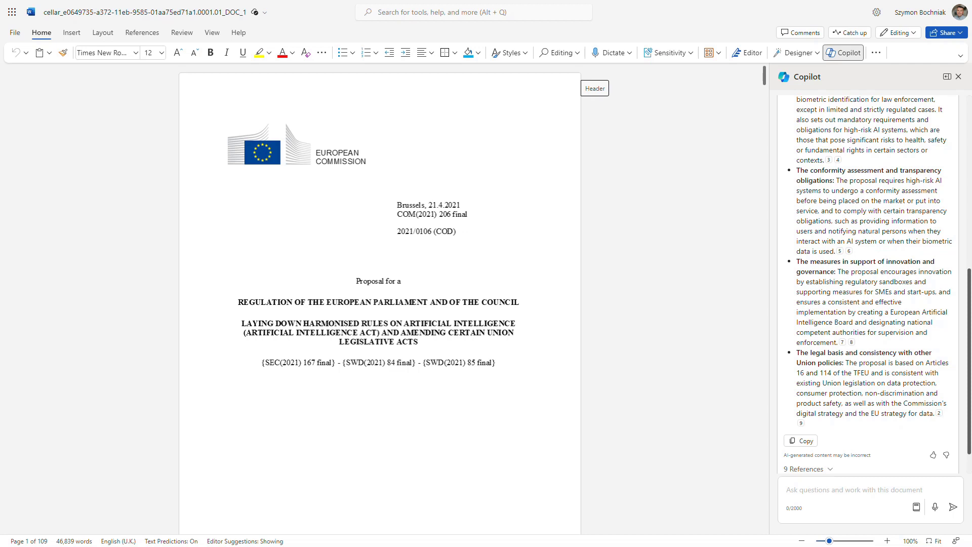
# Ask Copilot to 'Explain this document in 4 paragraphs' and read to the closing paragraph.
pyautogui.click(887, 516)
pyautogui.write('Explain this document in 4 paragraphs')
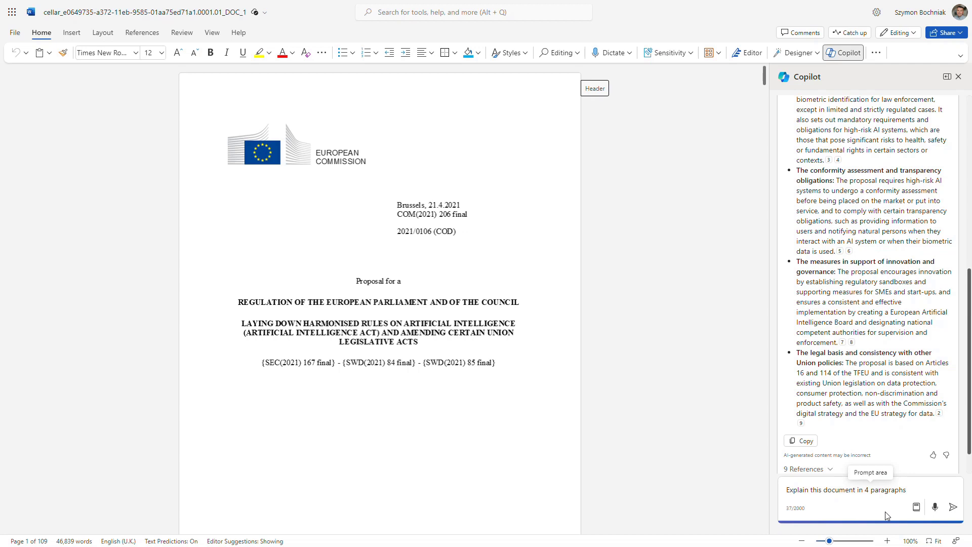
pyautogui.press('Return')
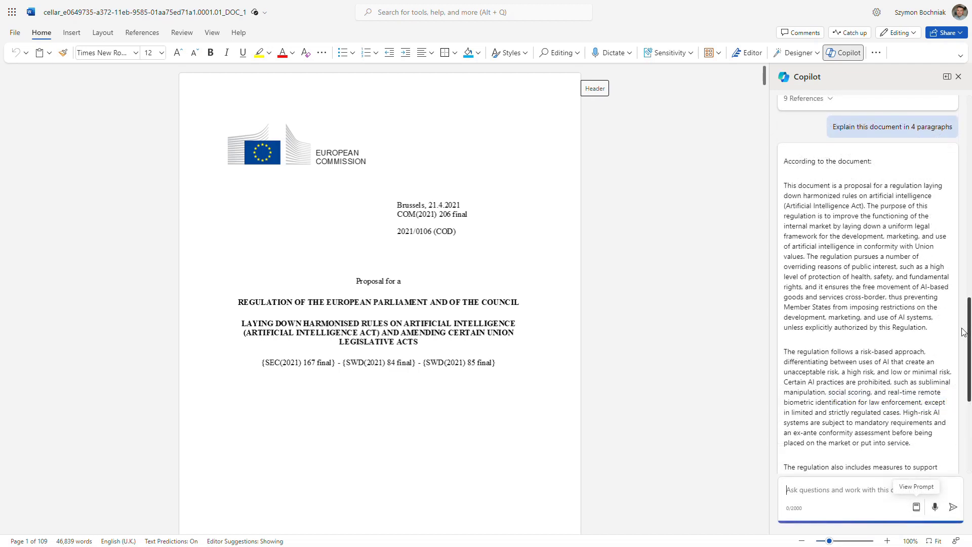
pyautogui.moveTo(964, 332); pyautogui.dragTo(961, 365)
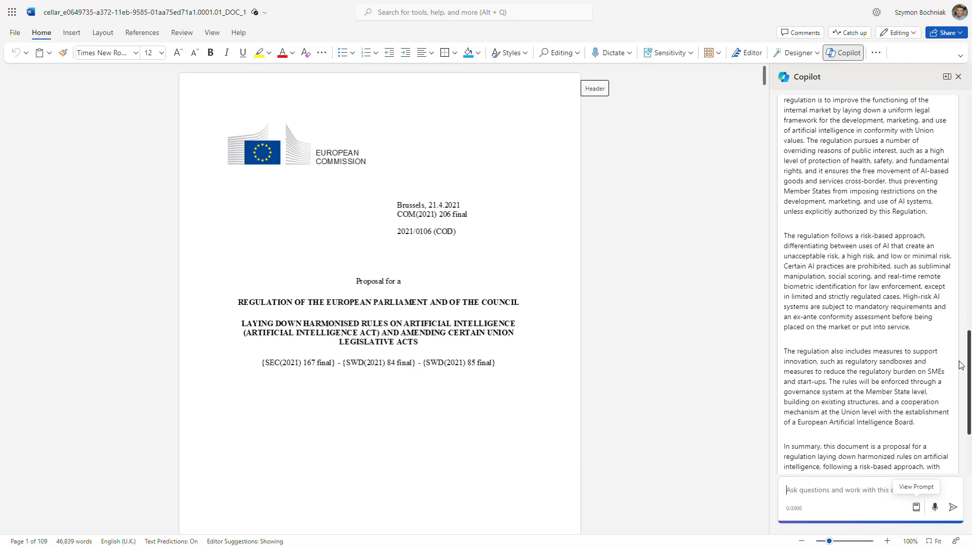
pyautogui.moveTo(961, 365); pyautogui.dragTo(964, 394)
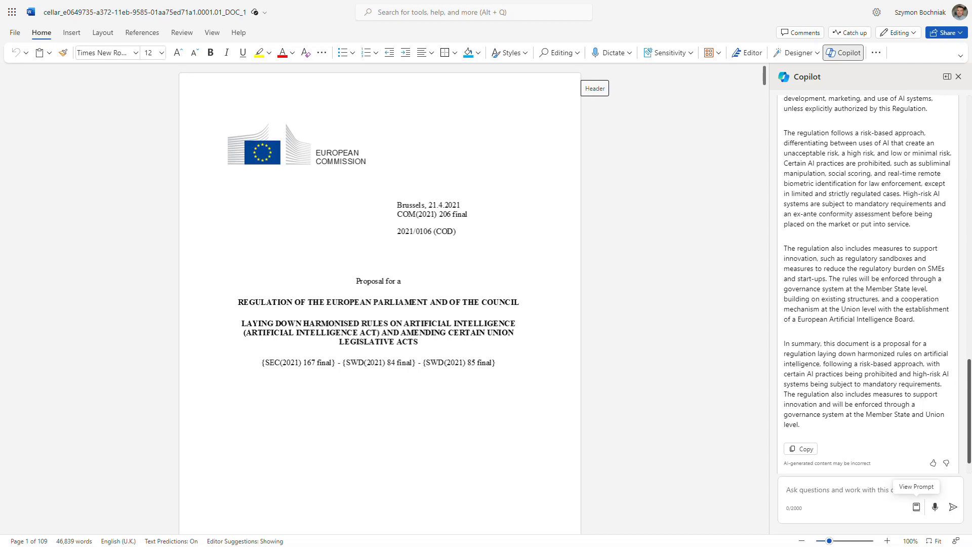
# Ask Copilot 'What does the document say about penalties?' and jump to the cited Title X passage.
pyautogui.write('What does the document say about penalties?')
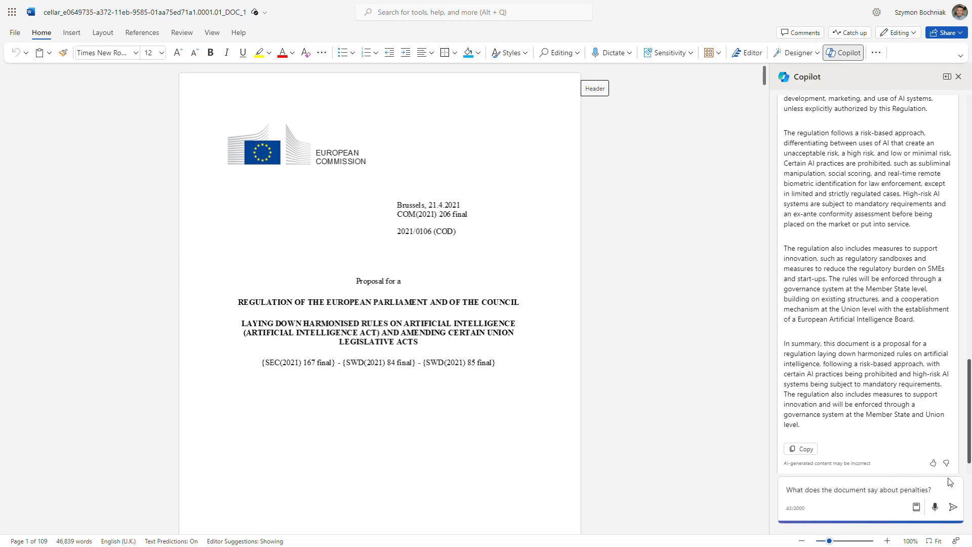
pyautogui.press('Return')
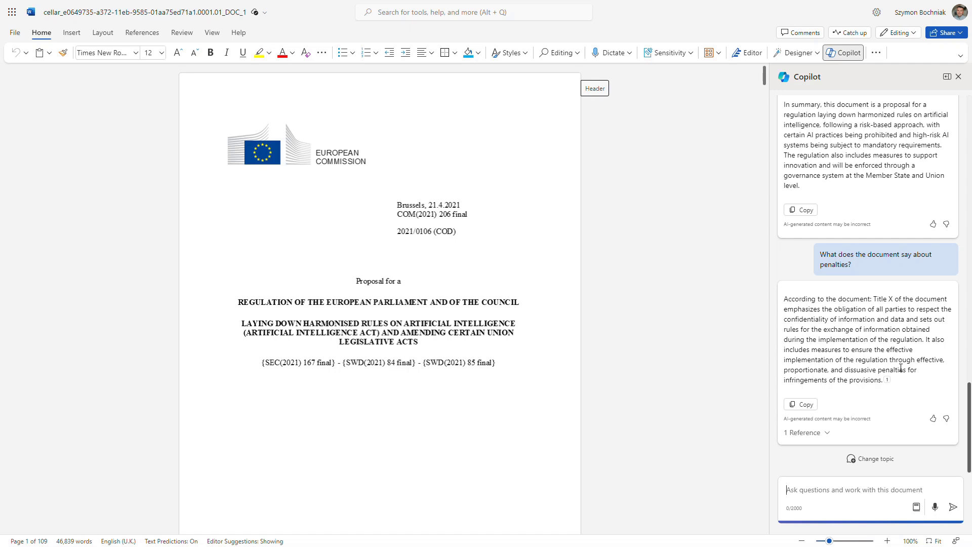
pyautogui.moveTo(888, 381)
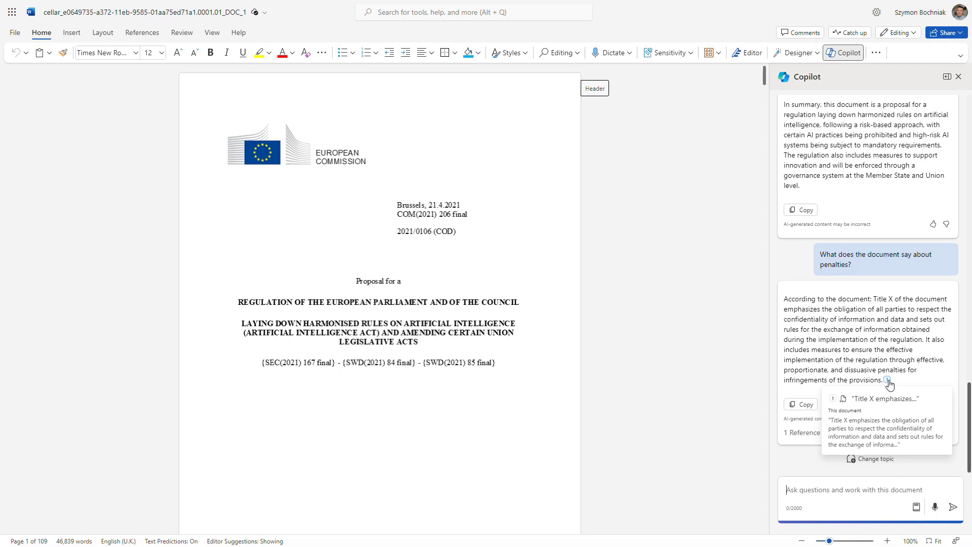
pyautogui.click(888, 381)
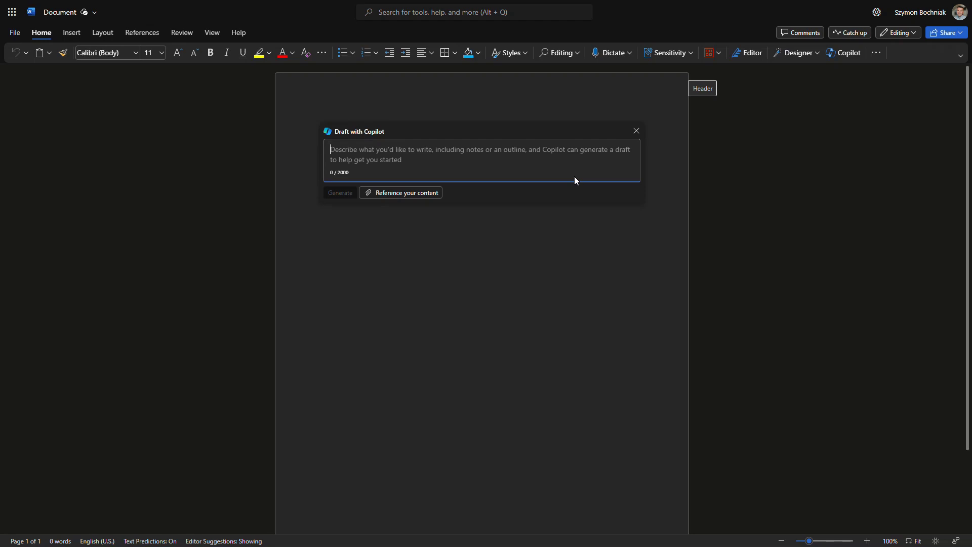
# Generate a draft from 'Write a 1 page marketing plan for Copilot Advisory Service'.
pyautogui.write('Write a 1 page marketing plan for Copilot Advisory Service')
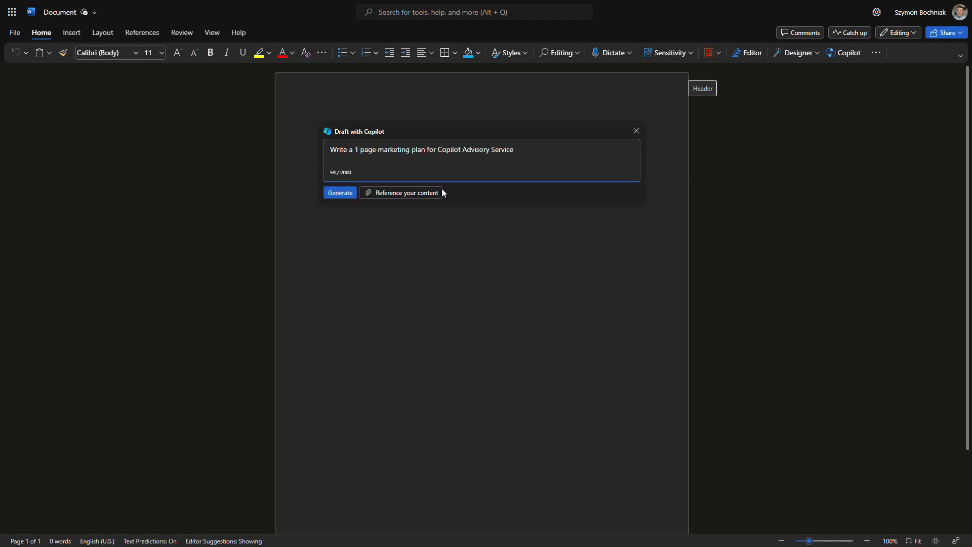
pyautogui.click(339, 196)
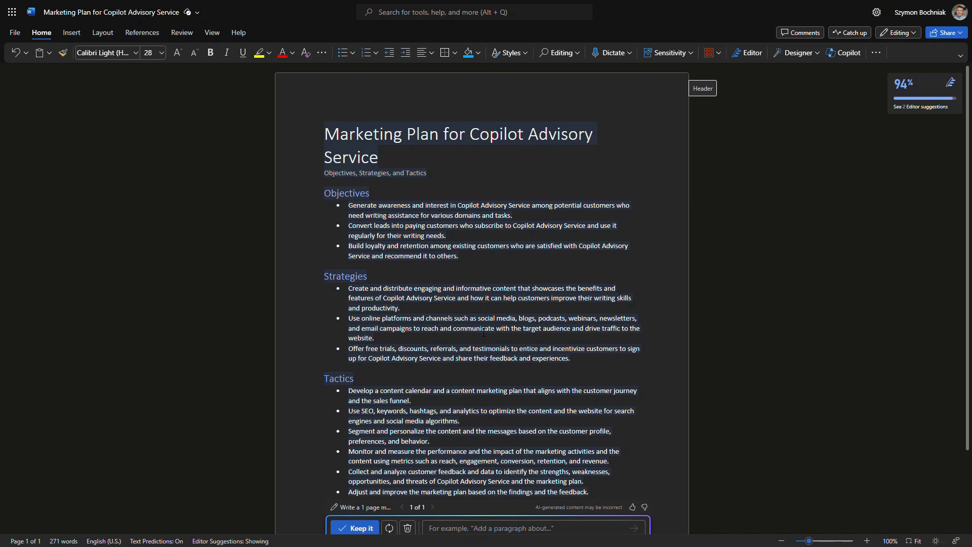
# Keep the marketing plan, ask Copilot for other readability improvements, then start a new Copilot draft.
pyautogui.click(844, 53)
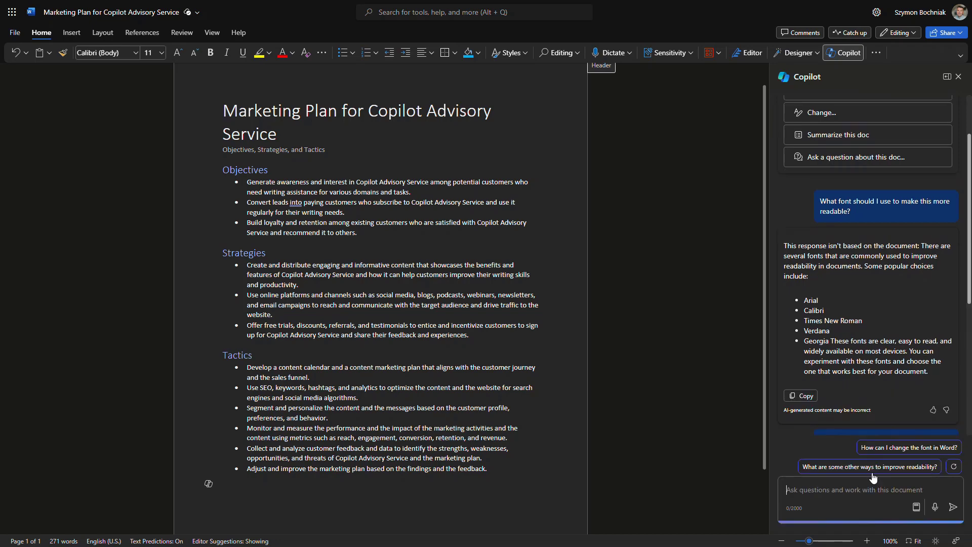
pyautogui.click(870, 467)
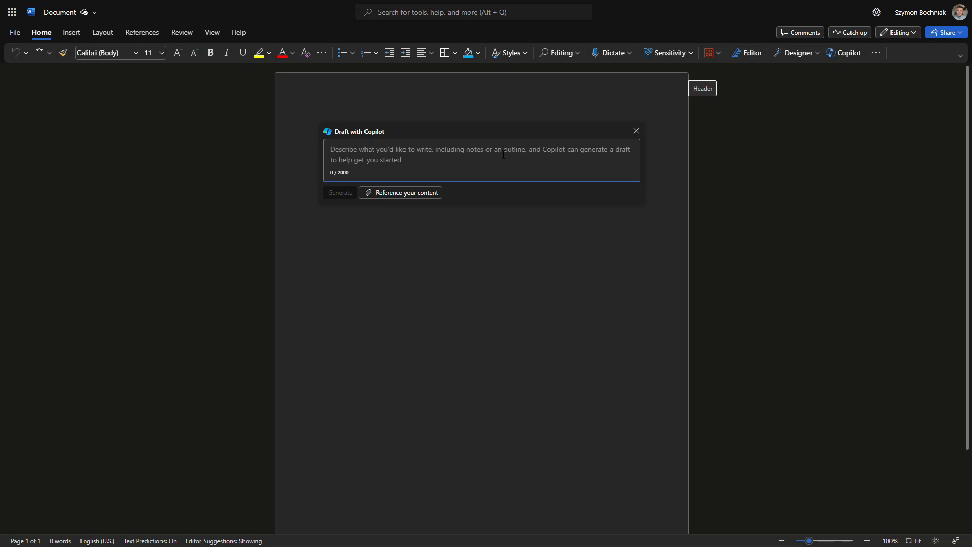
pyautogui.click(342, 195)
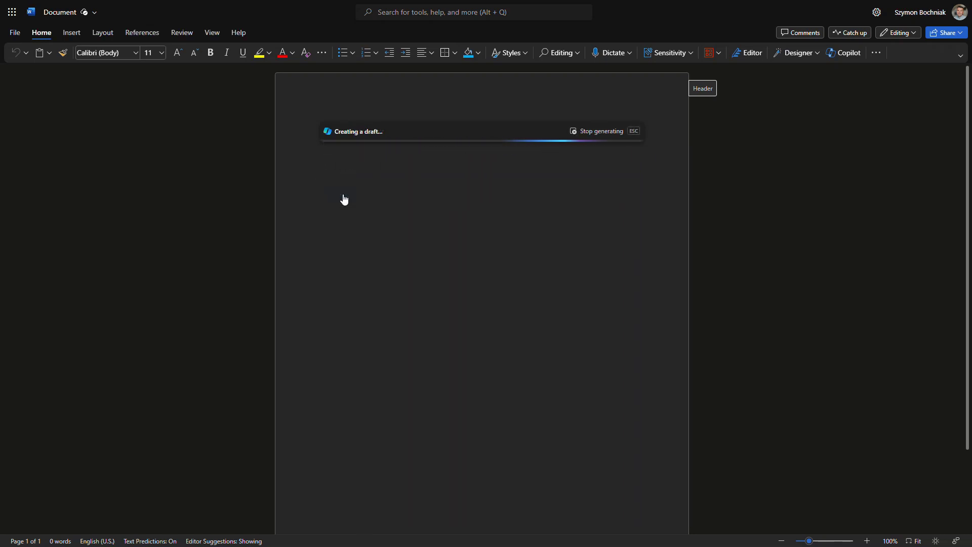